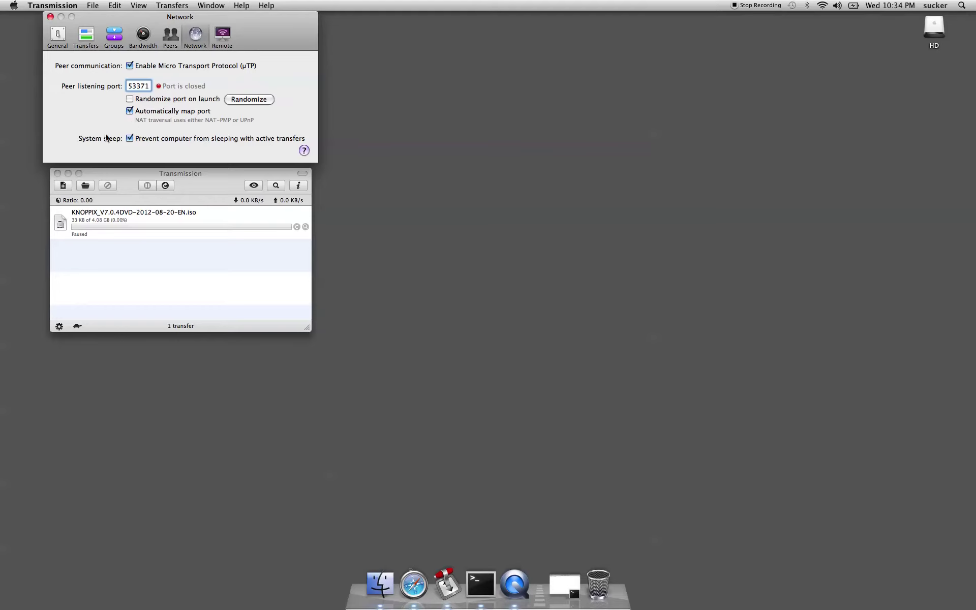
left_click(412, 580)
left_click(679, 40)
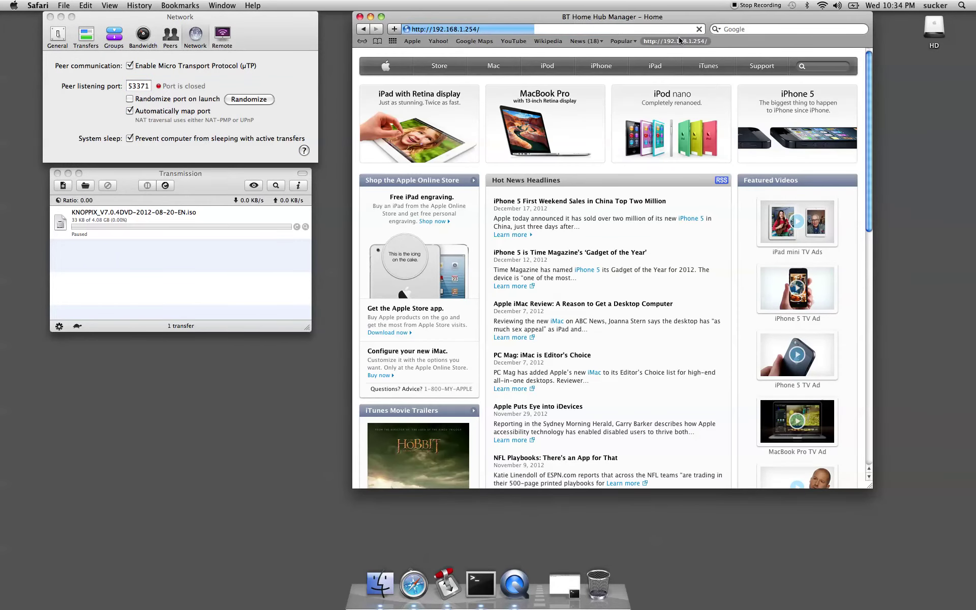
left_click(645, 110)
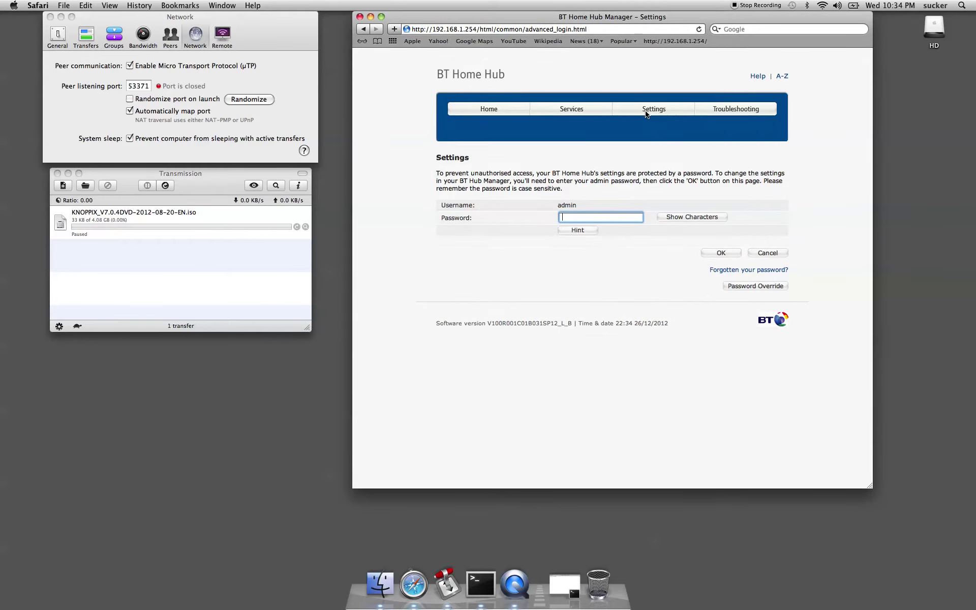
type("••••••••••••")
key("Return")
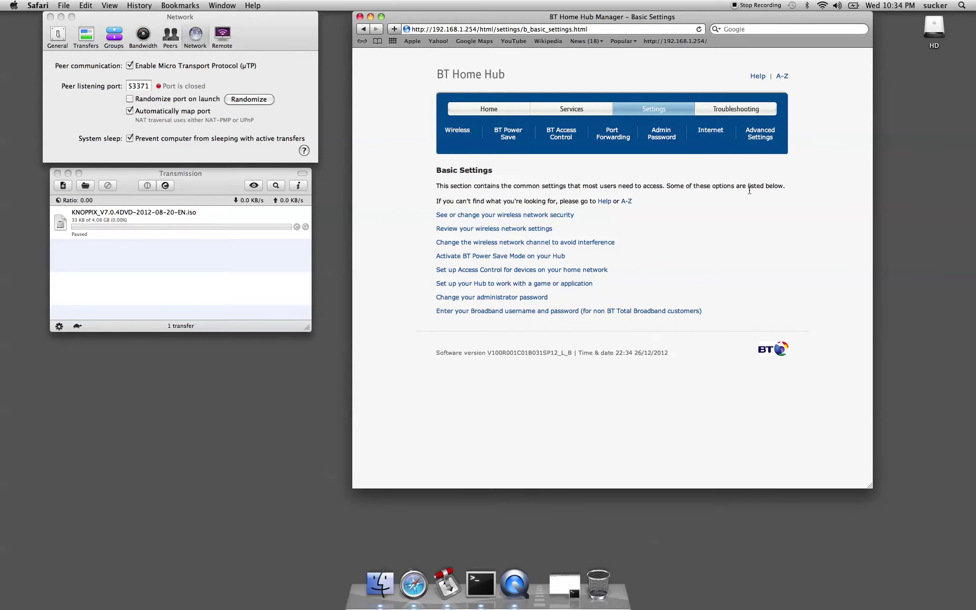
Step: Go to the supported applications in the advanced Port Forwarding settings and start adding a new game or application
left_click(757, 133)
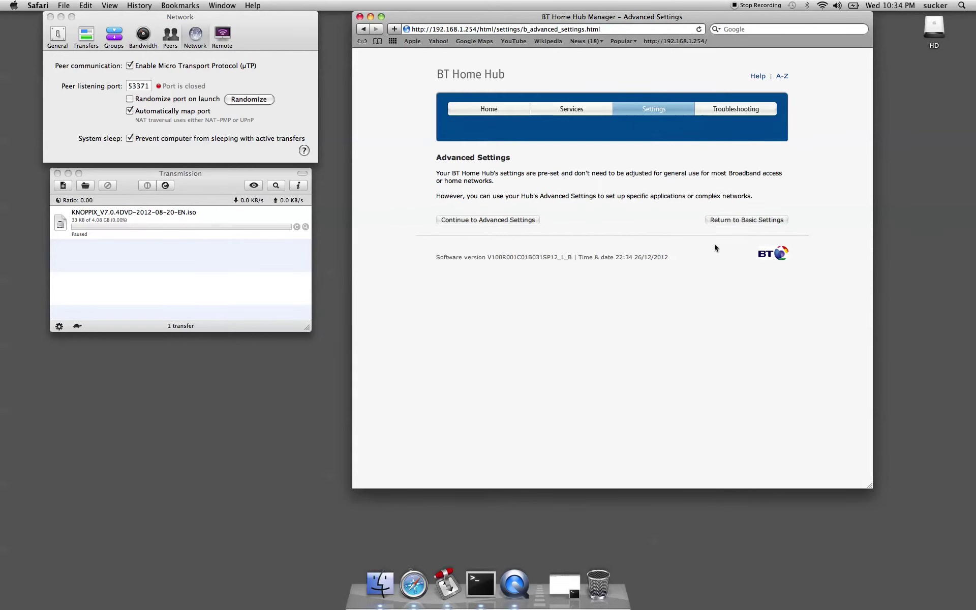
left_click(456, 224)
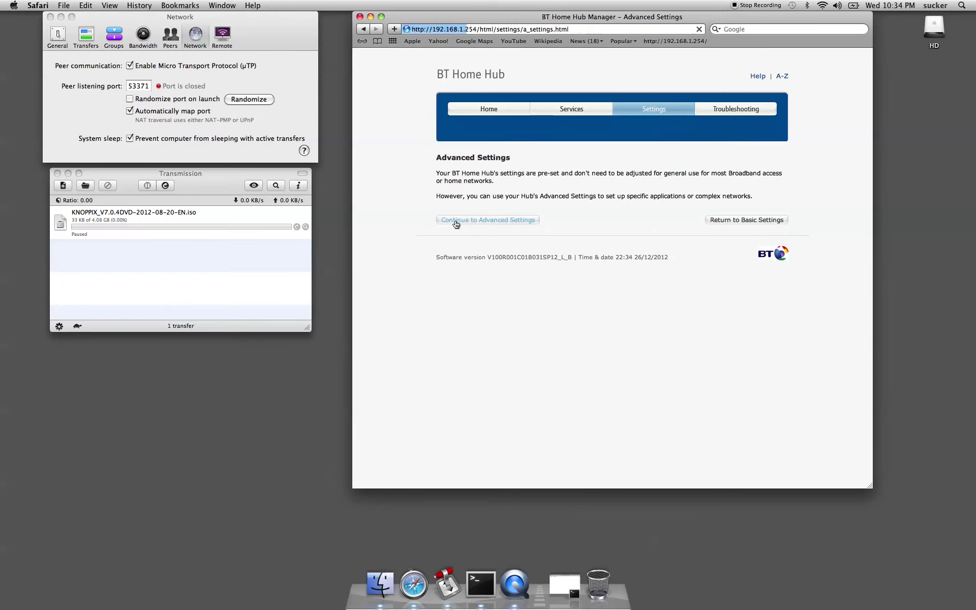
left_click(629, 133)
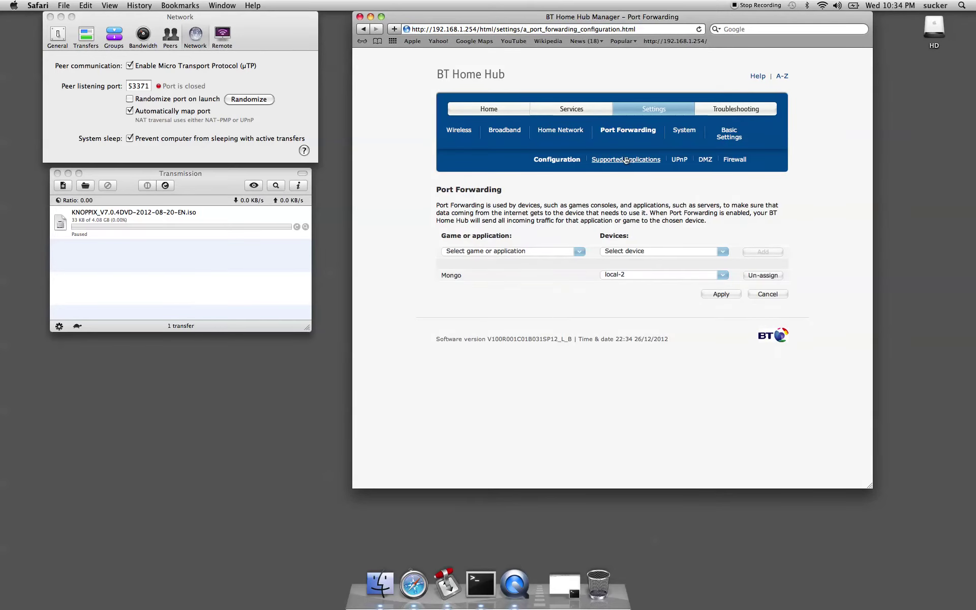
left_click(626, 160)
left_click(713, 274)
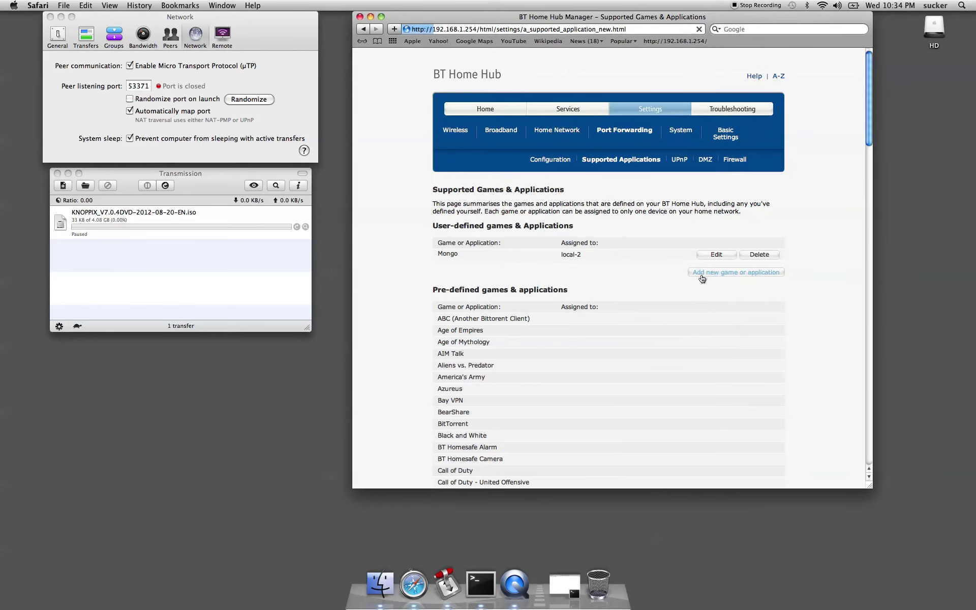
Step: Name the new application torrent5 and choose not to copy an existing game or application
left_click(618, 209)
type("tyorrent5")
key("Left")
key("Left")
key("Left")
key("Left")
key("Left")
key("Left")
key("Left")
key("BackSpace")
left_click(617, 219)
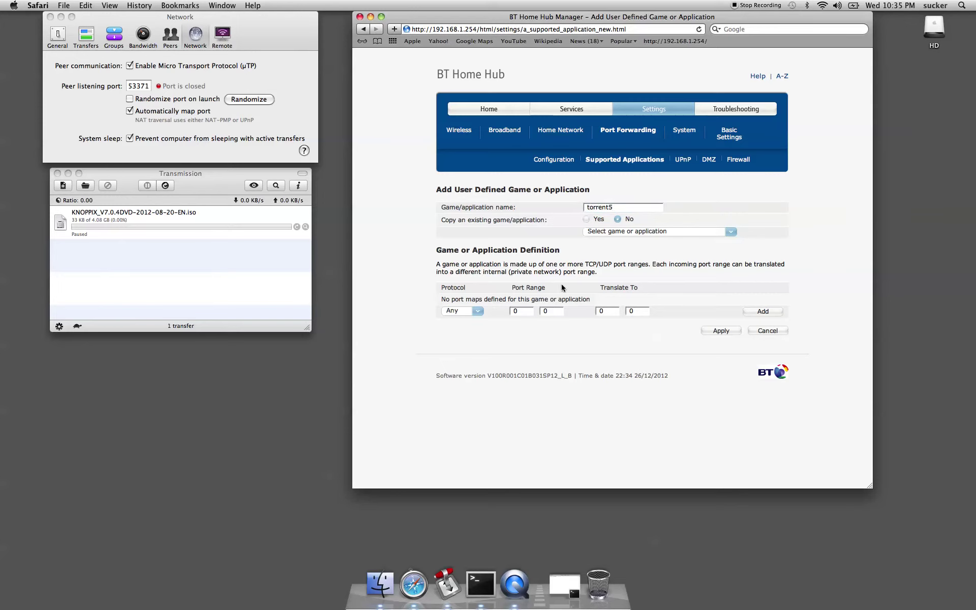
Step: Copy peer listening port 53371 from Transmission into torrent5's port range and translation range, add the mapping for any protocol, and apply it
double_click(141, 86)
key("super+c")
left_click(525, 311)
key("super+v")
key("Tab")
key("super+v")
key("Tab")
key("super+v")
key("Tab")
key("super+v")
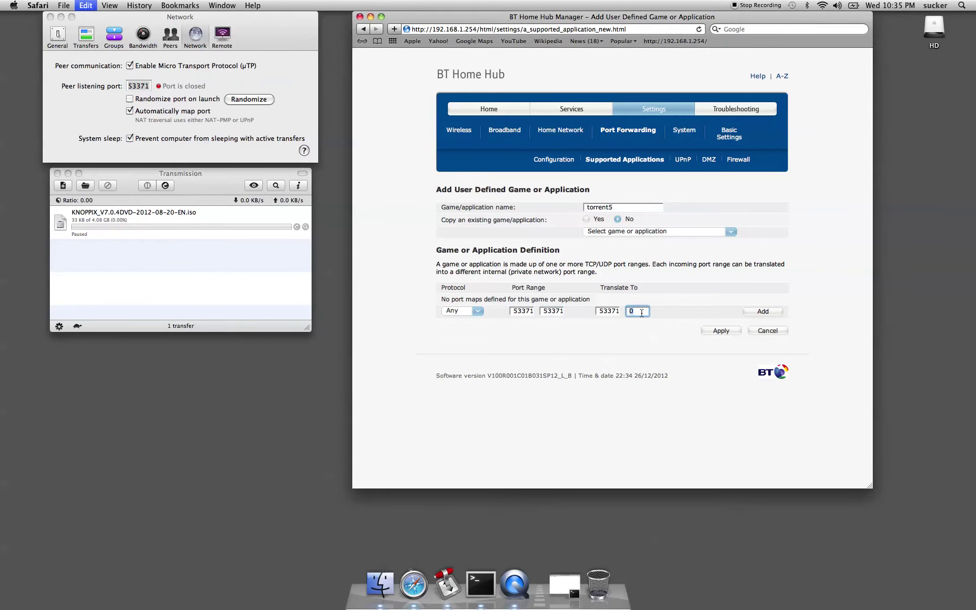
left_click(762, 312)
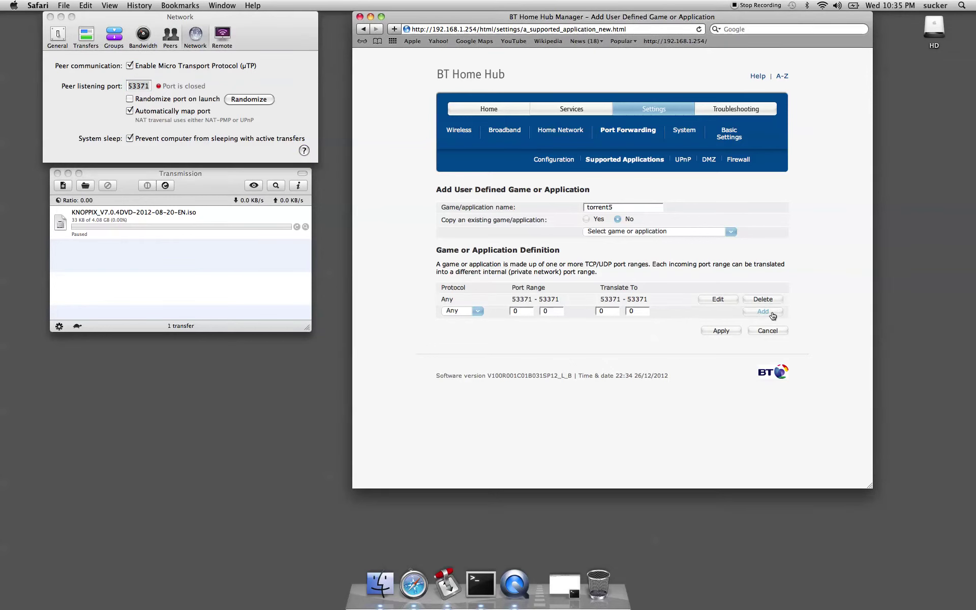
left_click(715, 333)
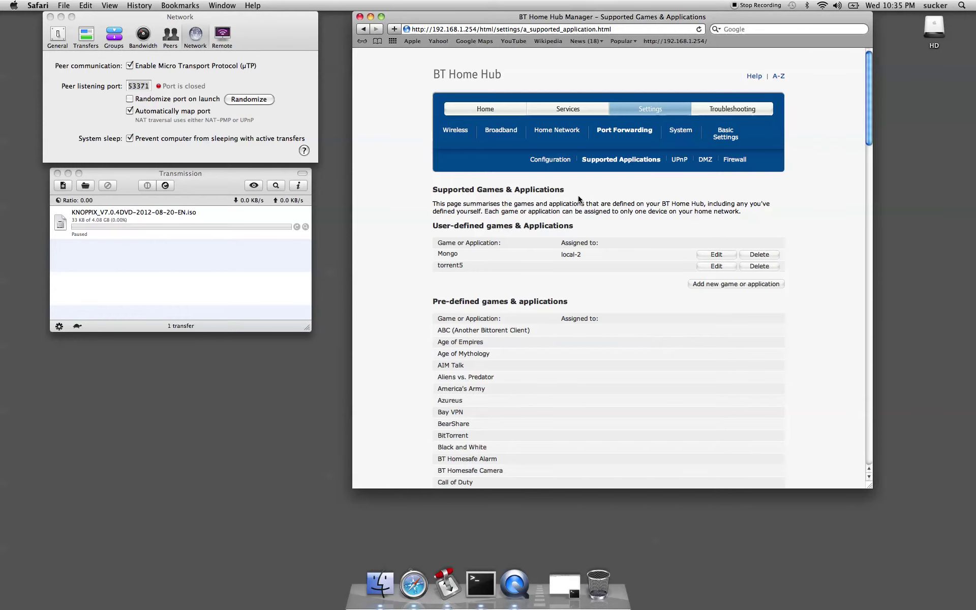
Step: In the port forwarding configuration, choose torrent5 as the application and bt as the device
left_click(544, 161)
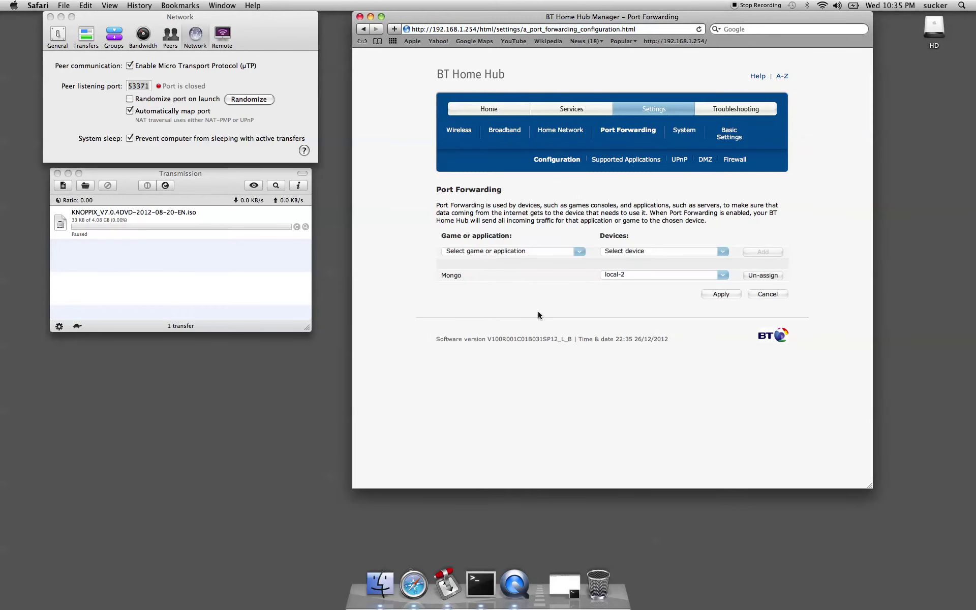
left_click(549, 250)
scroll(547, 304, "down", 15)
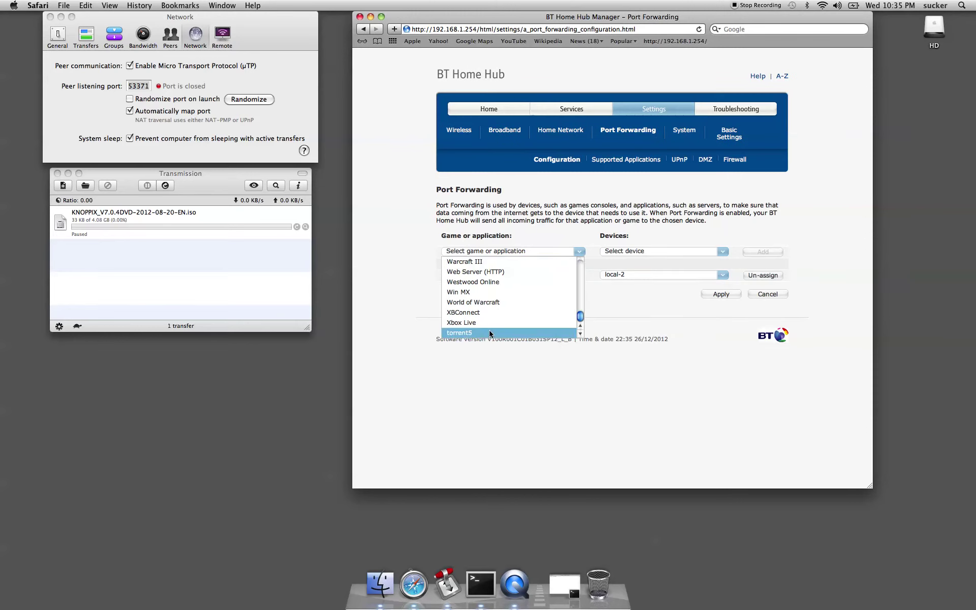
scroll(487, 310, "up", 5)
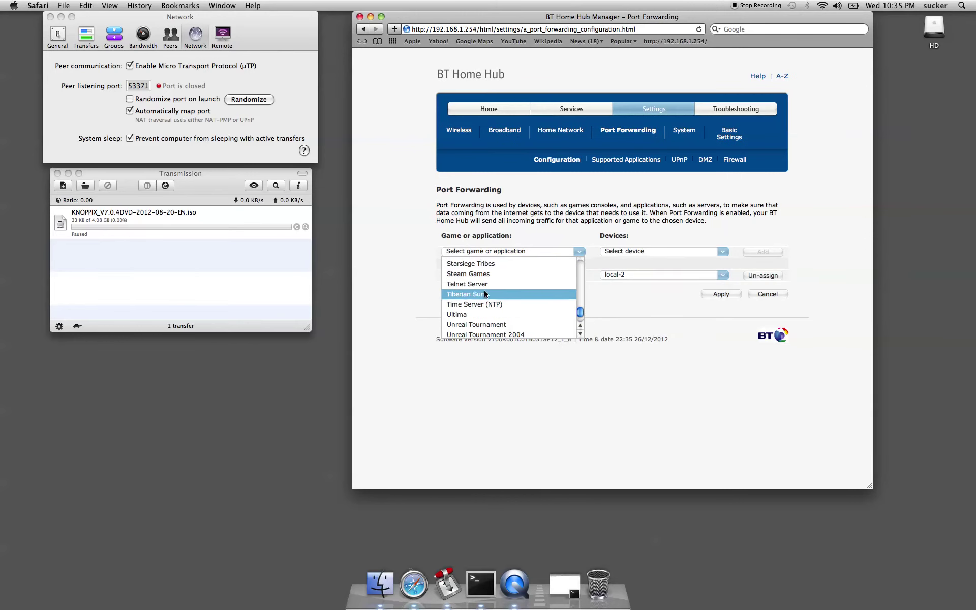
scroll(484, 300, "down", 3)
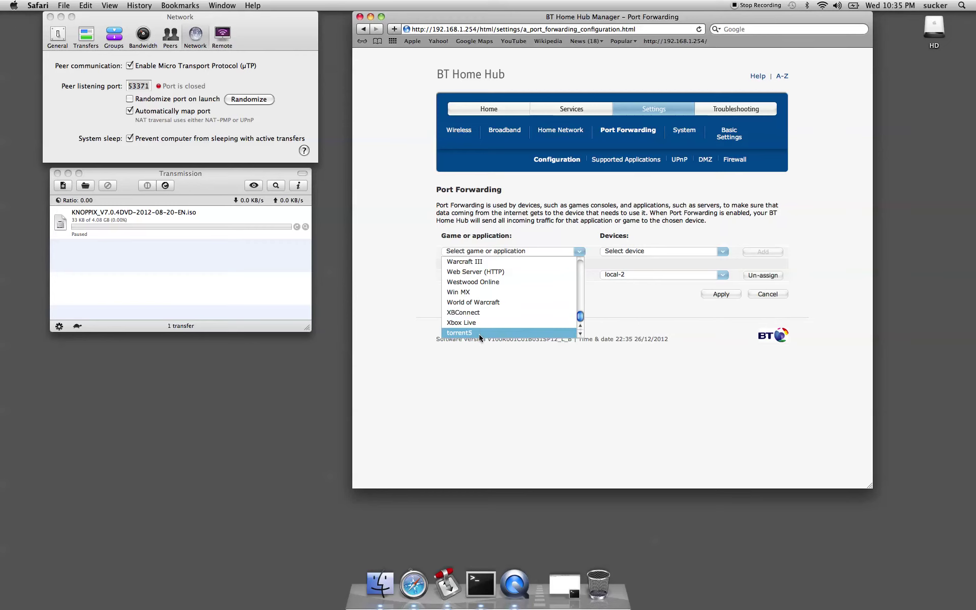
left_click(479, 333)
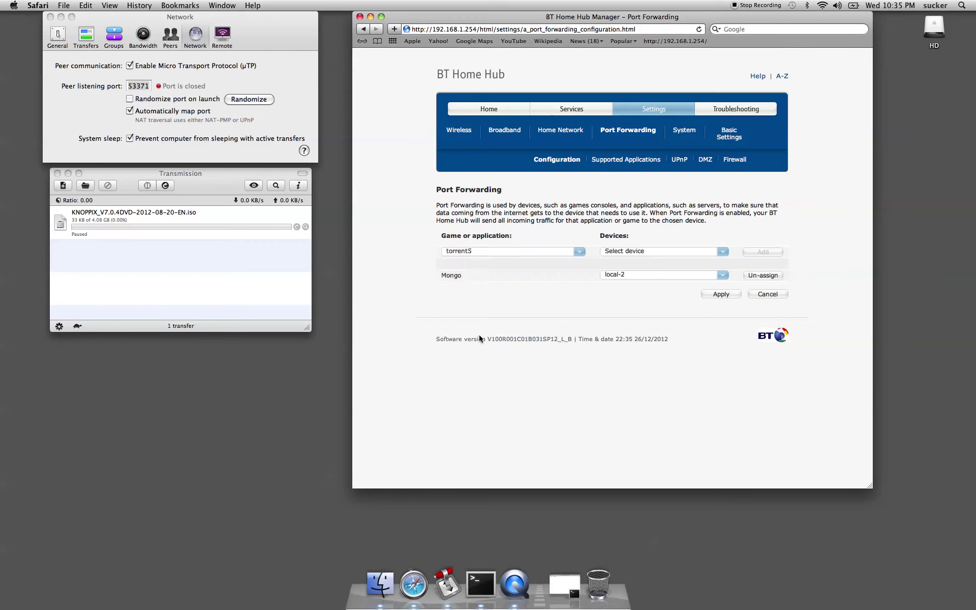
left_click(676, 252)
left_click(621, 315)
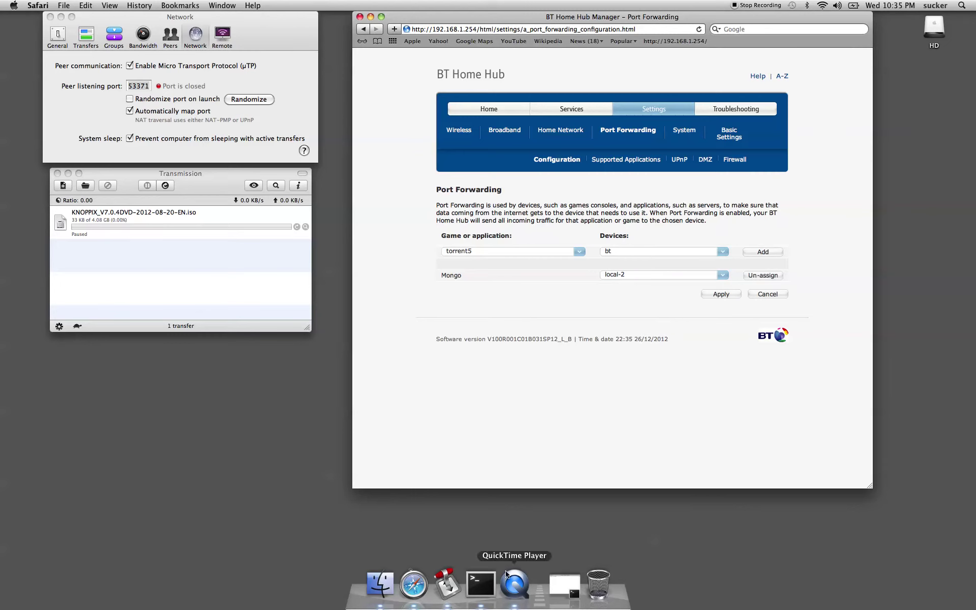
Step: Switch to Terminal and look up this computer's hardware address with ifconfig en1 | grep ether
left_click(564, 584)
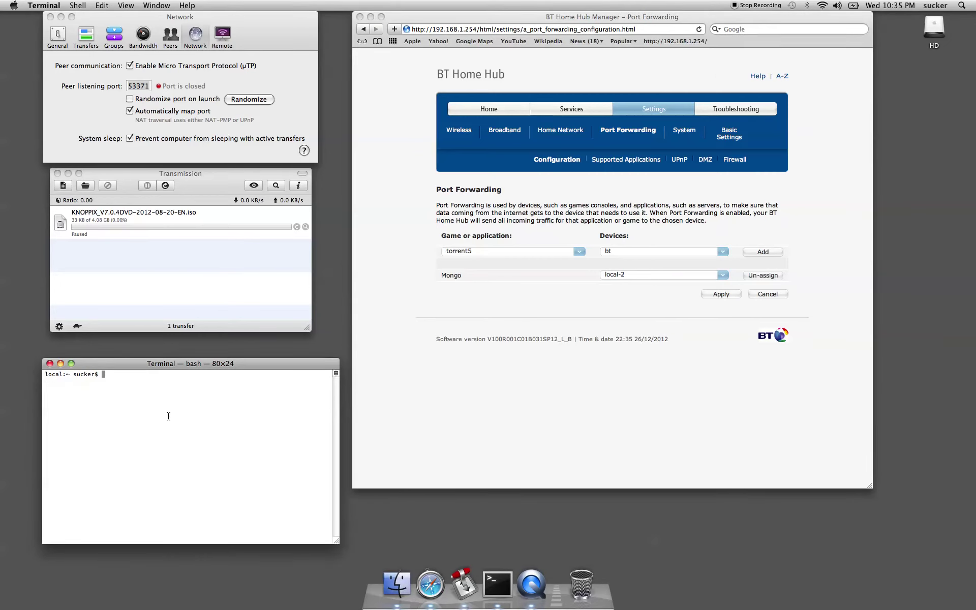
key("super+v")
key("Return")
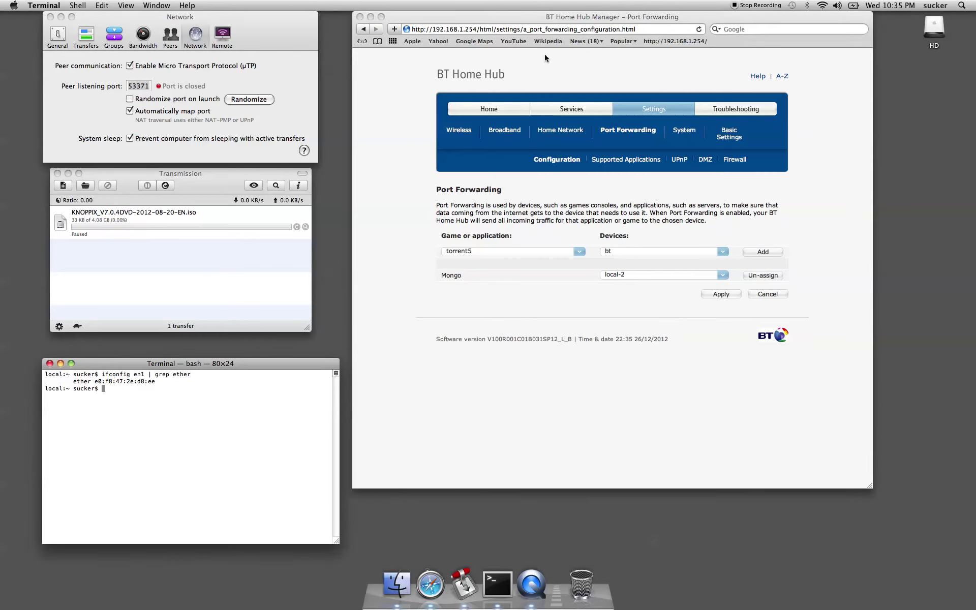
Step: Open the router home page in a new Safari tab, check the bt device's hardware address, and return to the port forwarding configuration
right_click(670, 42)
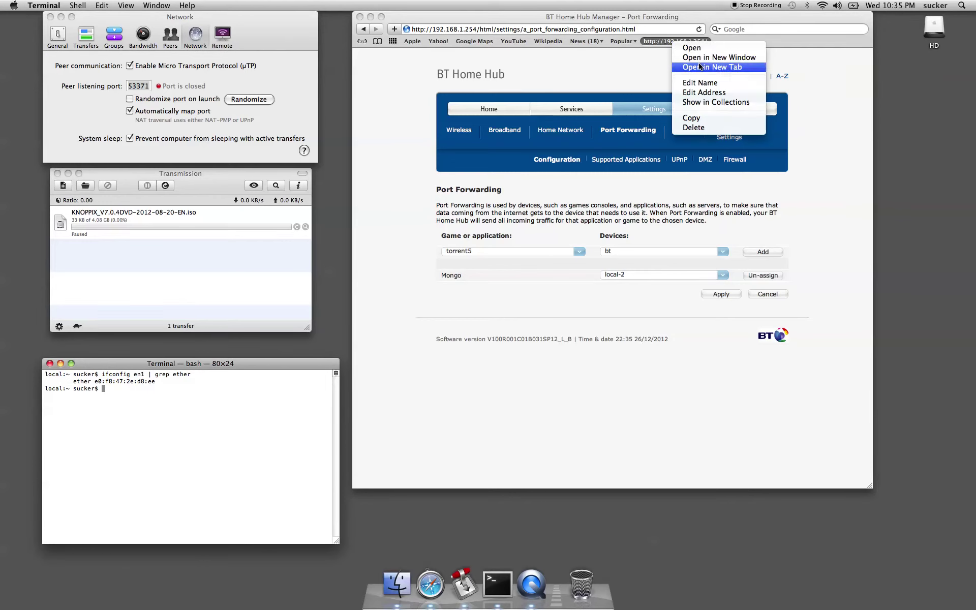
left_click(711, 68)
left_click(548, 53)
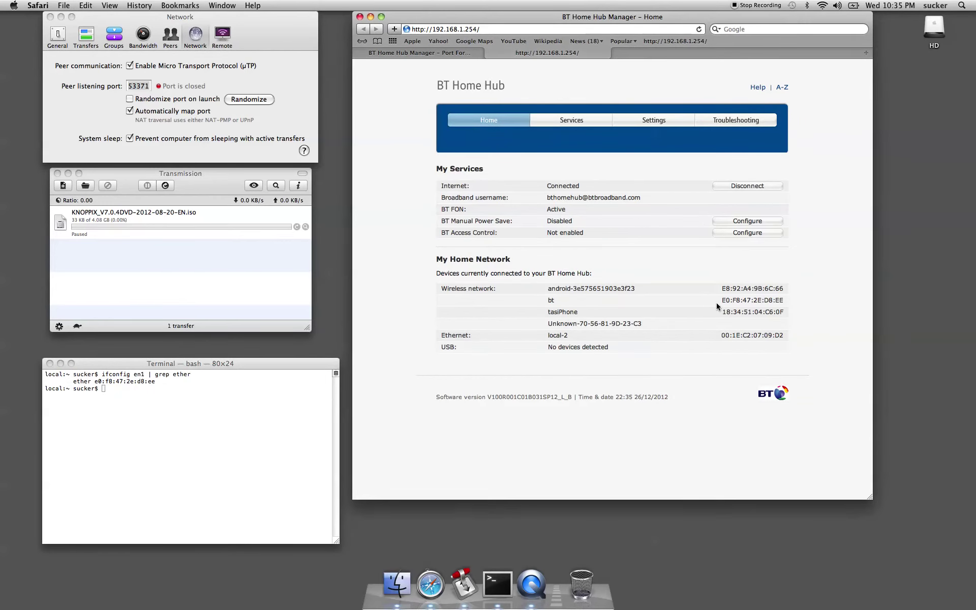
left_click_drag(718, 305, 797, 300)
left_click(575, 304)
left_click(490, 53)
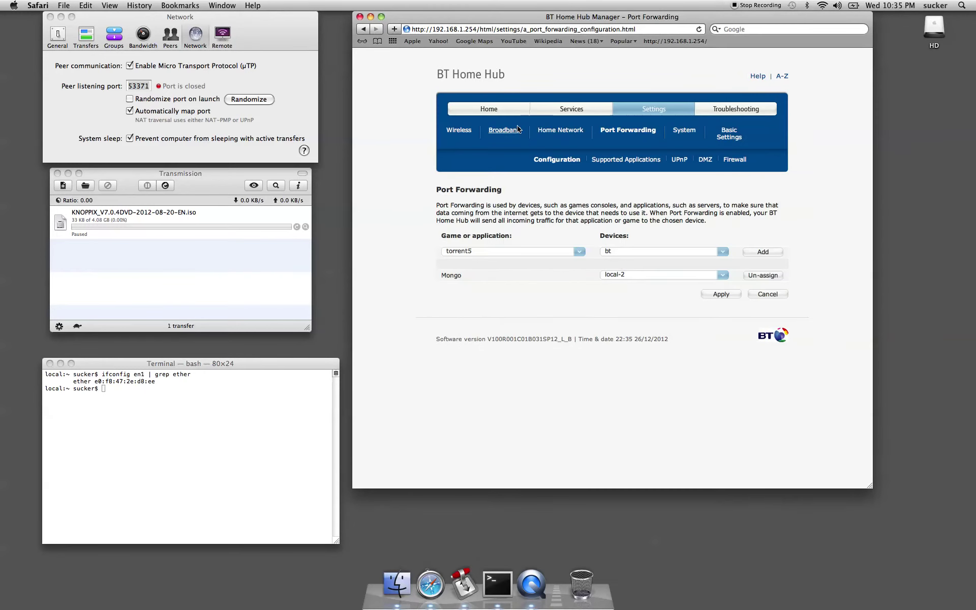
Step: Add the torrent5 assignment for device bt and apply the port forwarding changes
left_click(763, 252)
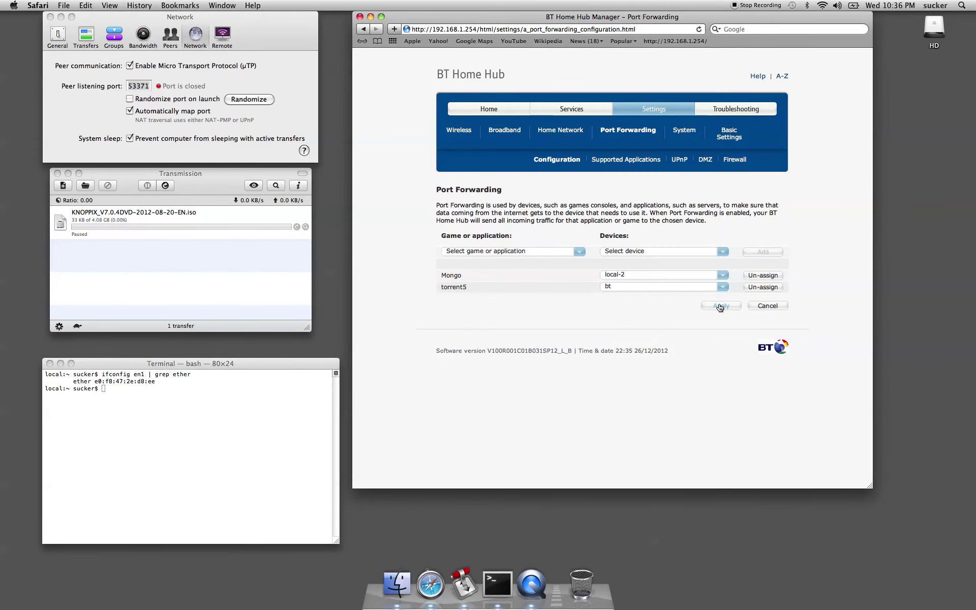
left_click(721, 306)
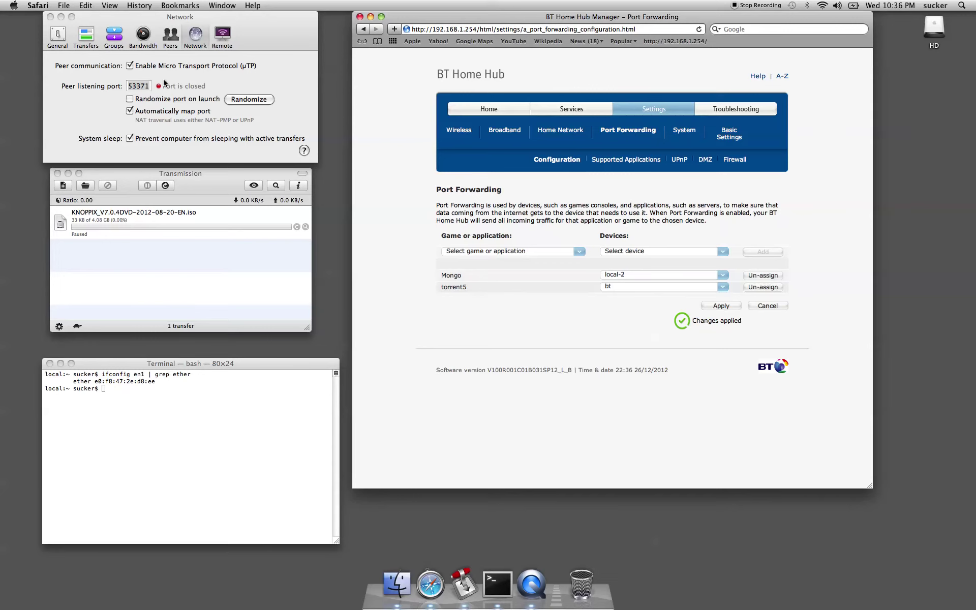
left_click(145, 86)
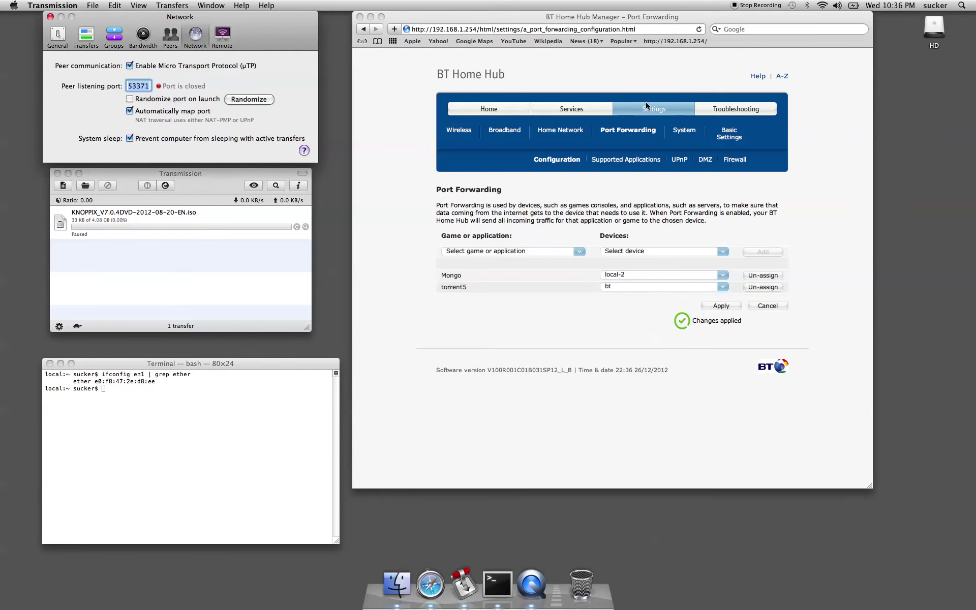
Step: Restart the BT Home Hub from its System settings and request the port forwarding page again
left_click(684, 132)
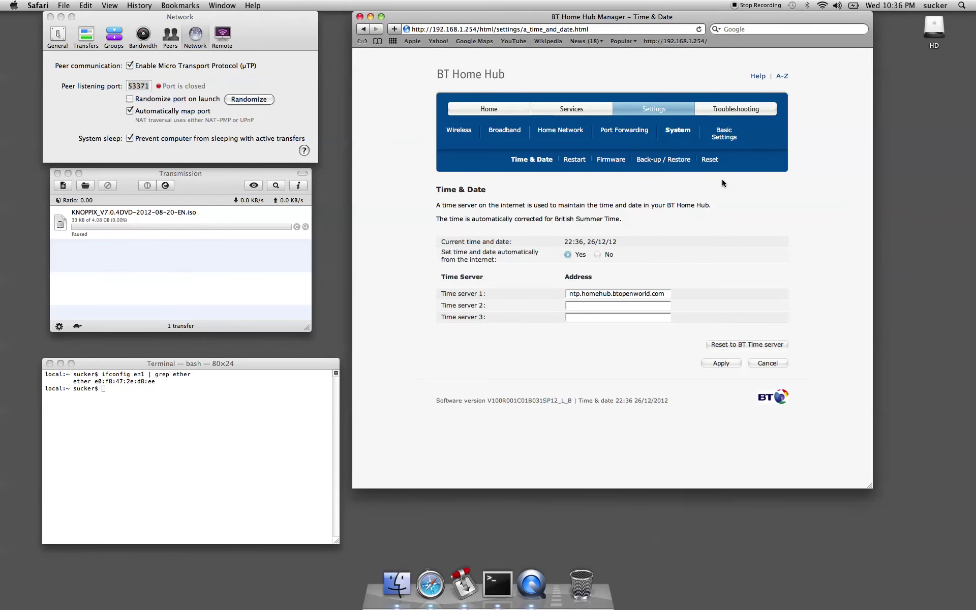
left_click(571, 159)
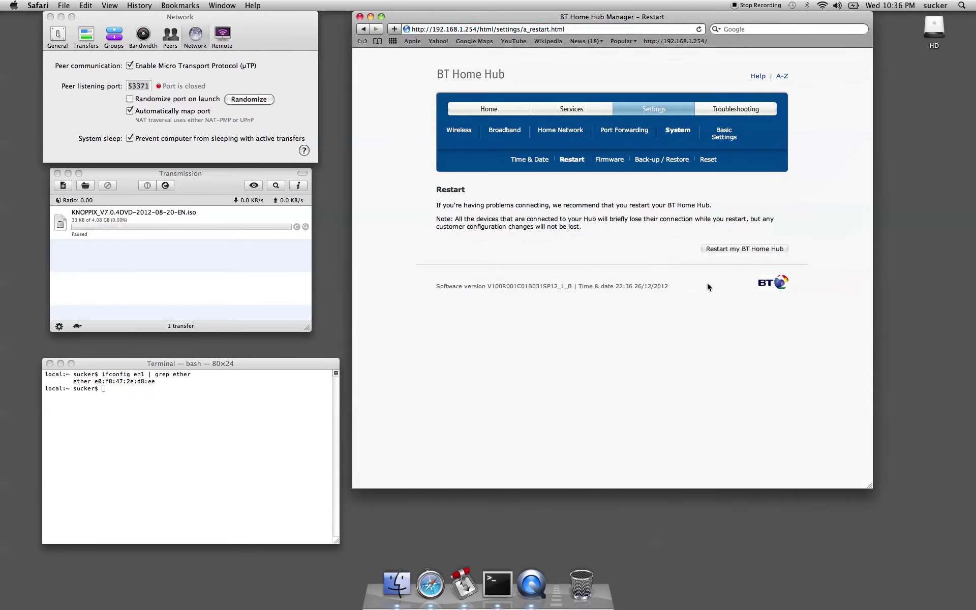
left_click(765, 250)
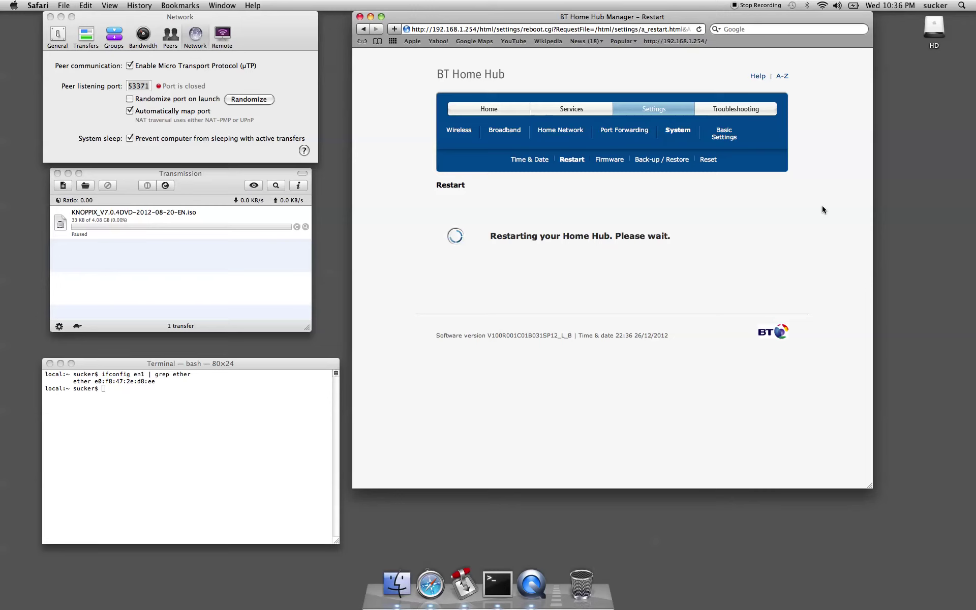
left_click(633, 133)
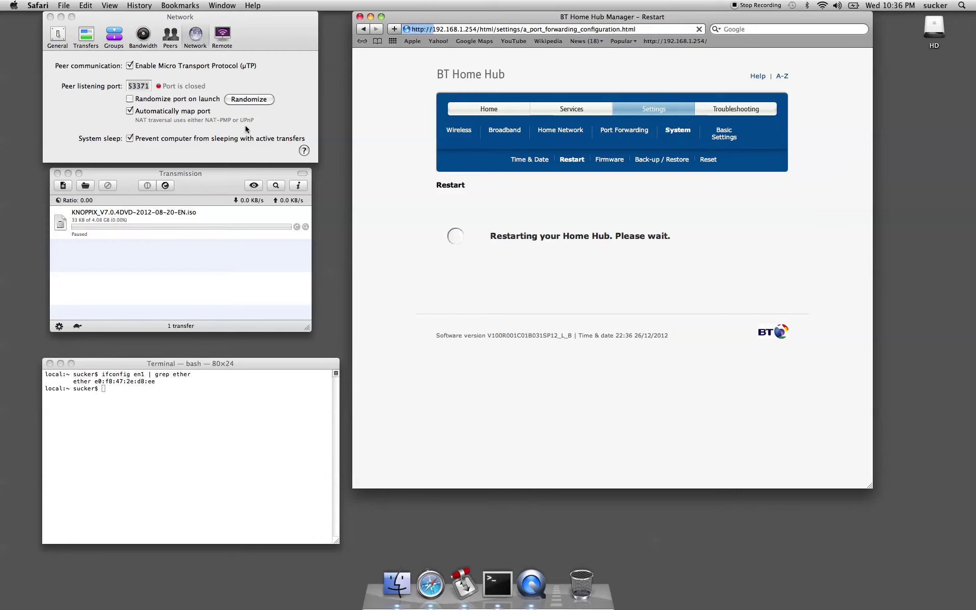
double_click(139, 86)
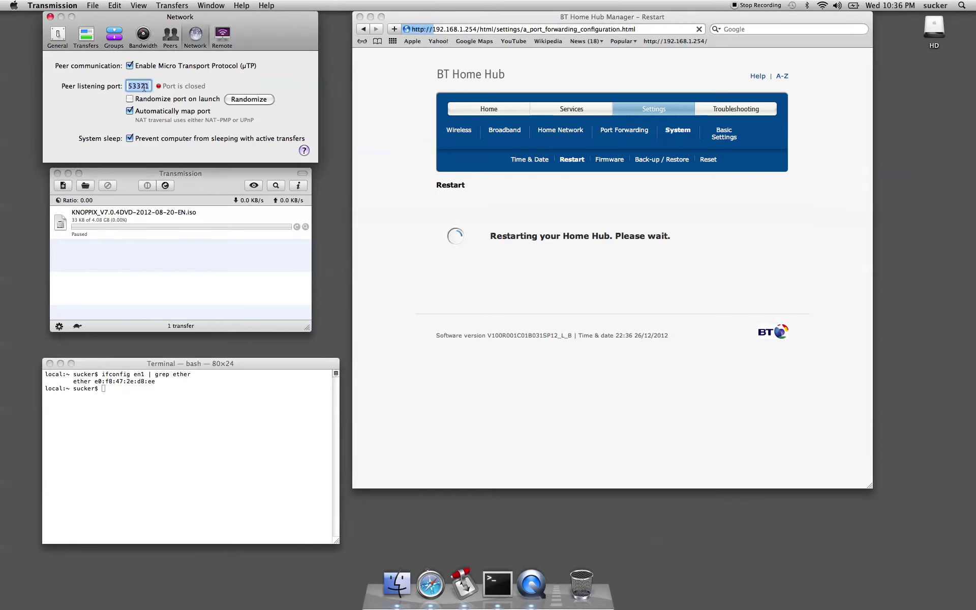
key("Right")
left_click_drag(477, 15, 479, 6)
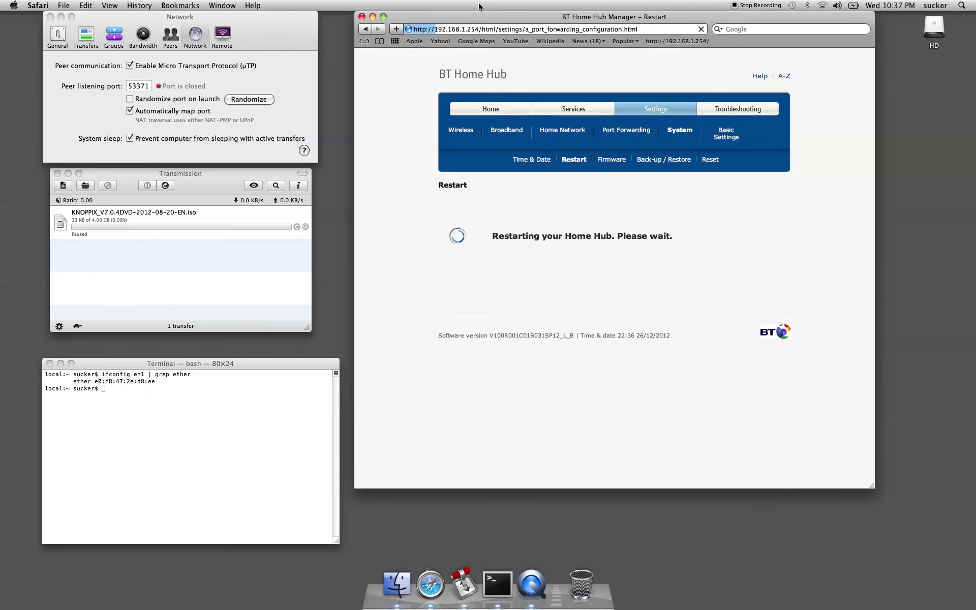
Step: Load the Google Maps bookmark in a new tab to check whether the internet connection is back
right_click(464, 42)
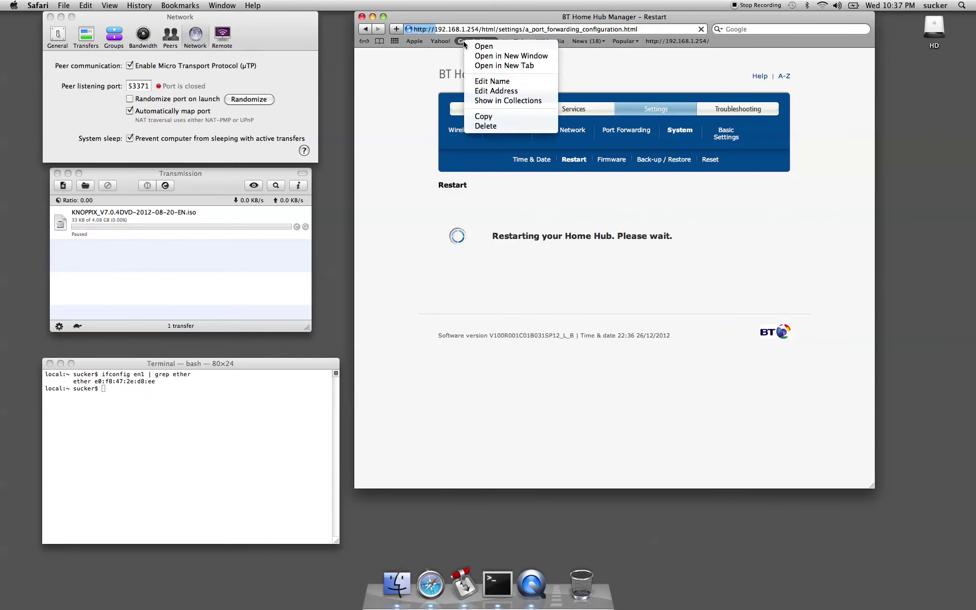
left_click(504, 66)
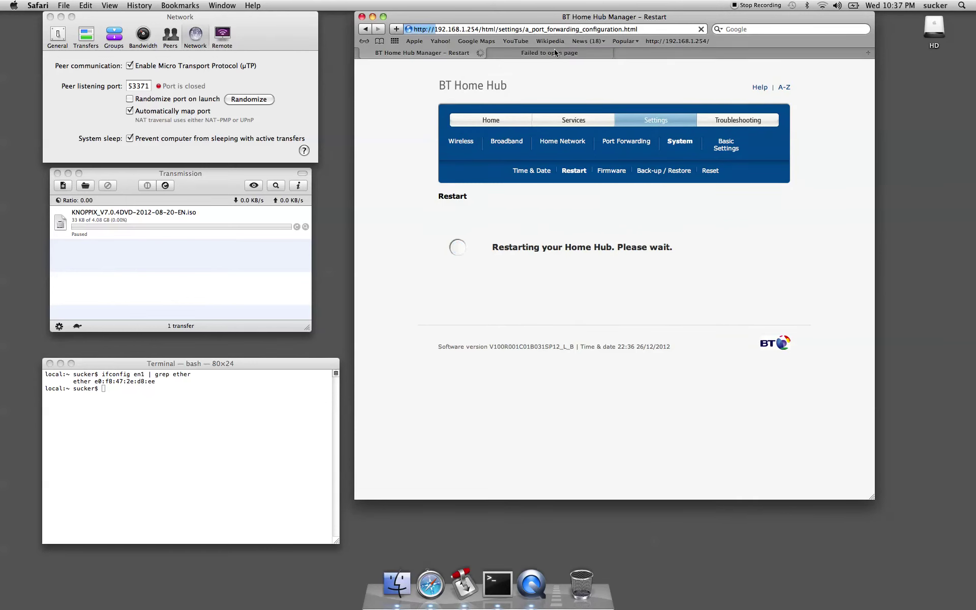
left_click(555, 53)
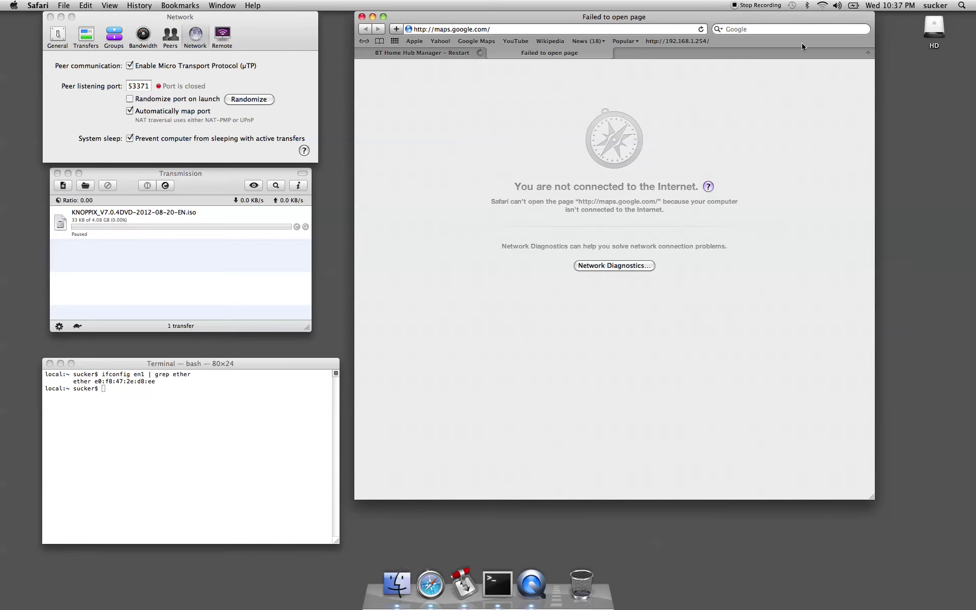
left_click_drag(788, 20, 791, 27)
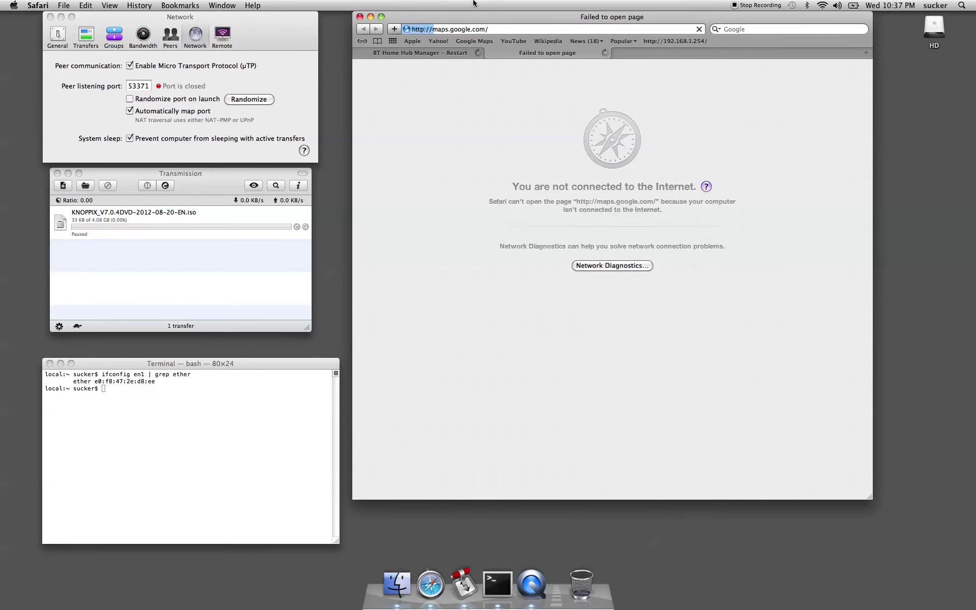
Step: Rejoin the Wi-Fi network and load the YouTube bookmark to check whether the internet connection is back
left_click(821, 6)
left_click(769, 116)
left_click(514, 42)
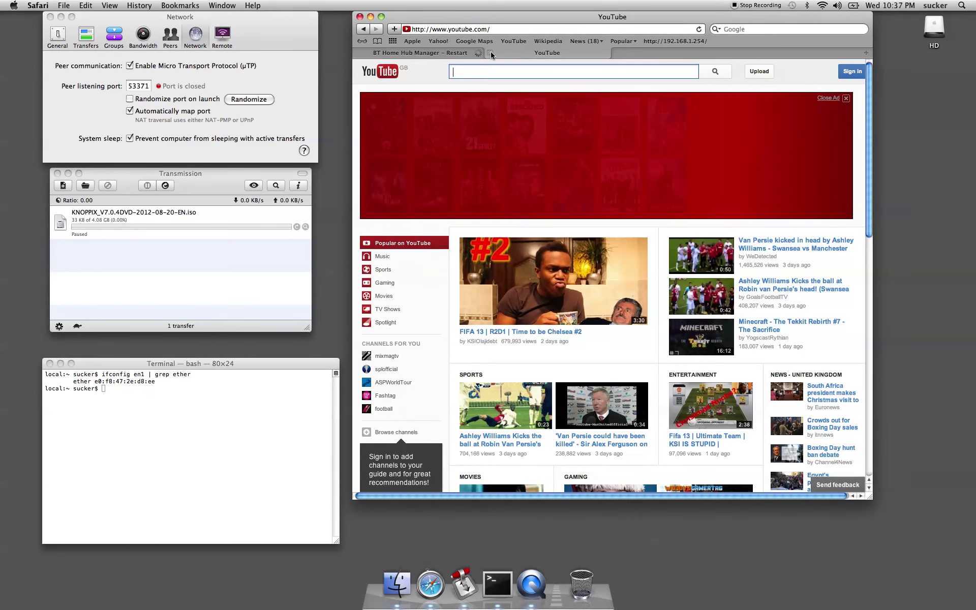
left_click(490, 53)
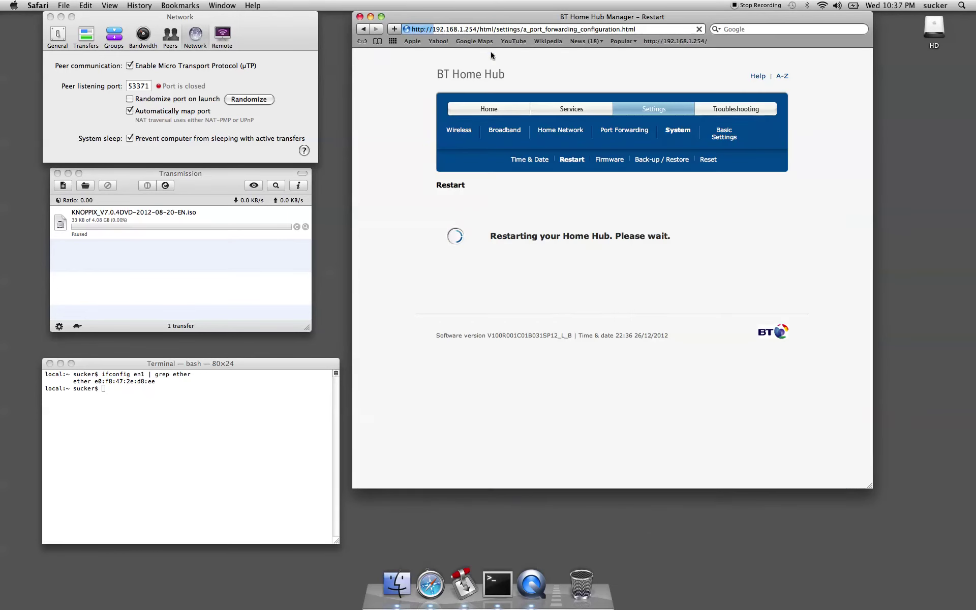
left_click(692, 42)
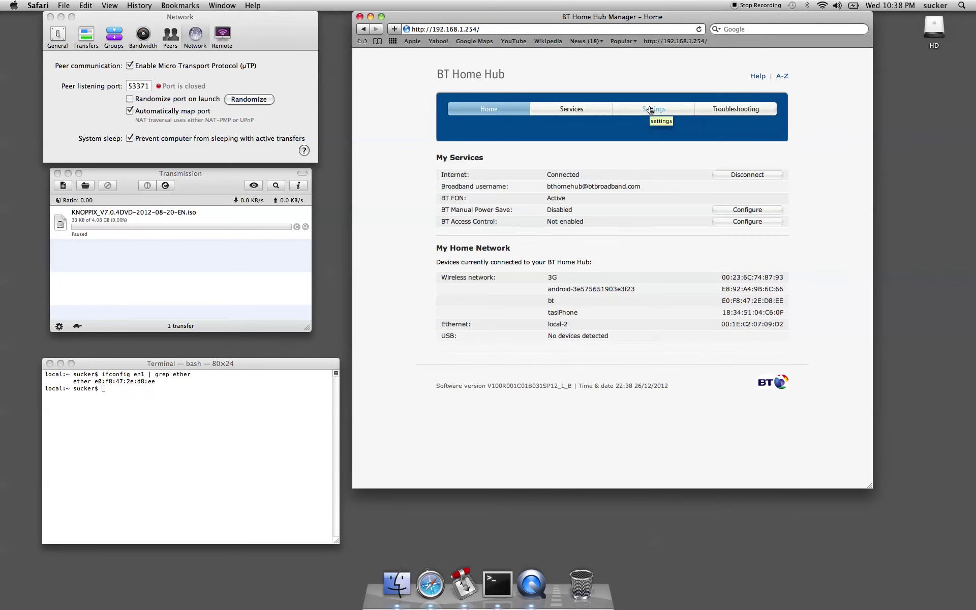
left_click(651, 110)
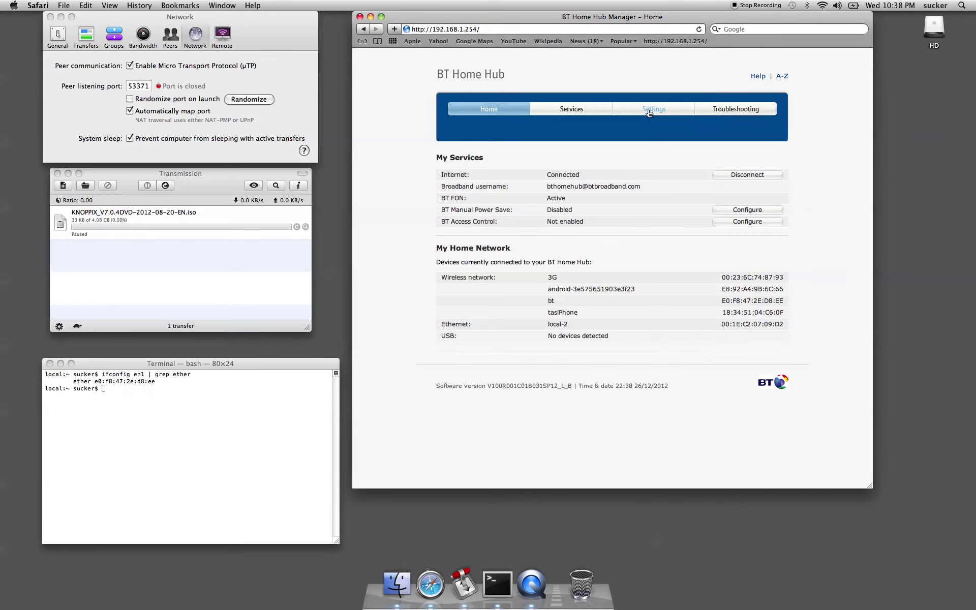
Step: In Transmission, recheck peer listening port 53371 and switch automatic port mapping off and on again
left_click(132, 87)
key("Return")
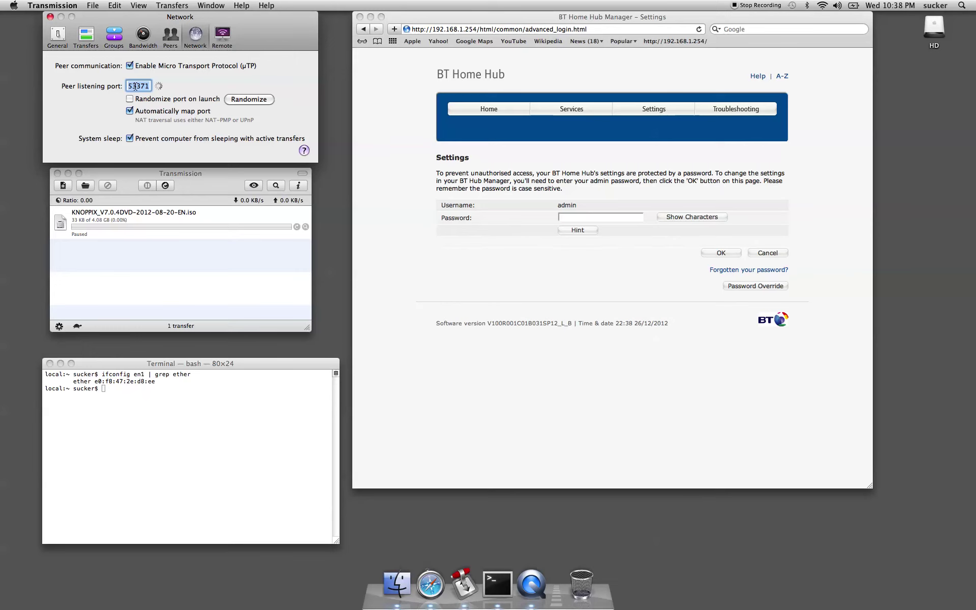
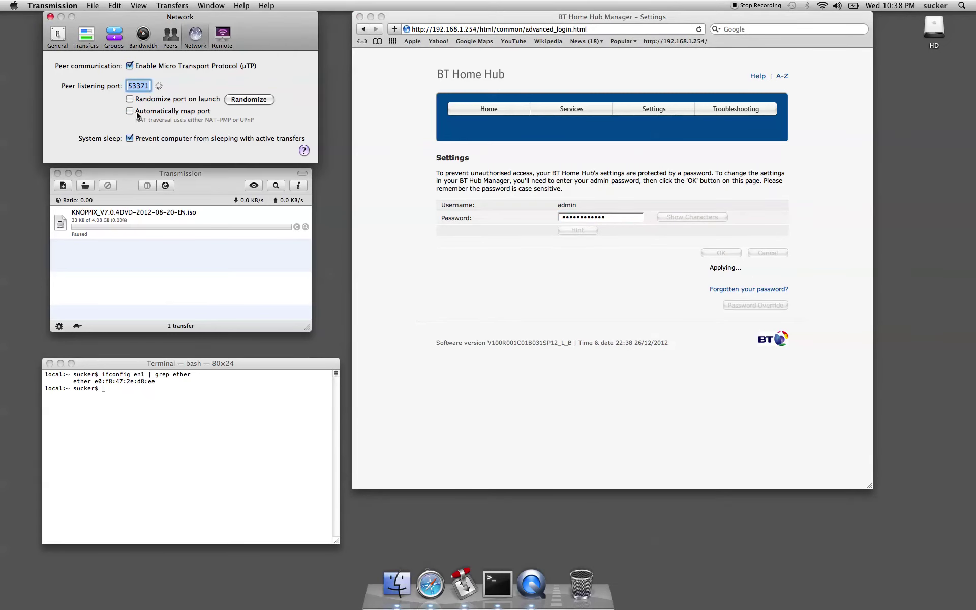
left_click(129, 111)
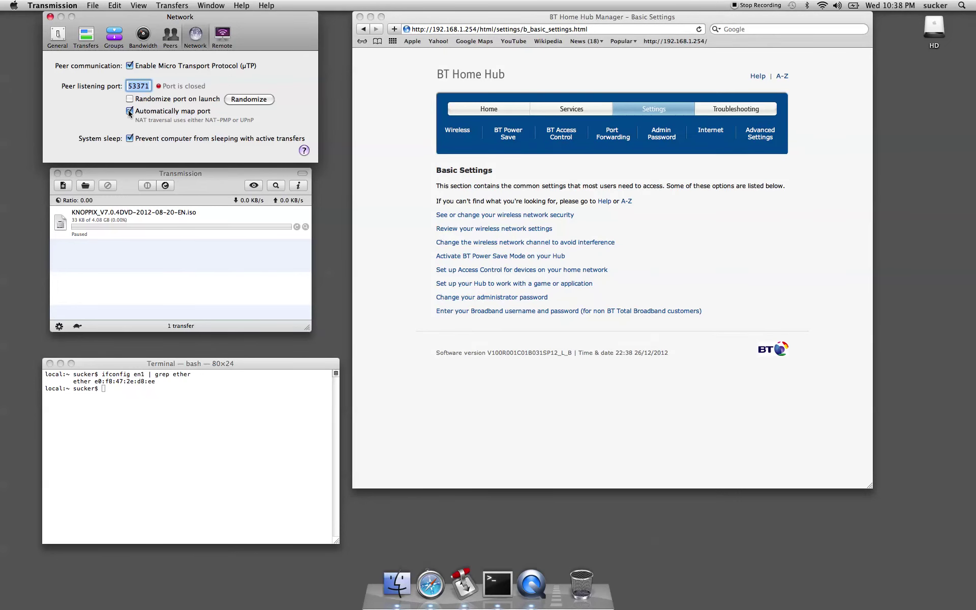
Step: Return to Safari, open the router's advanced Port Forwarding configuration and check which device torrent5 is assigned to
left_click(783, 240)
left_click(757, 135)
left_click(468, 224)
left_click(609, 133)
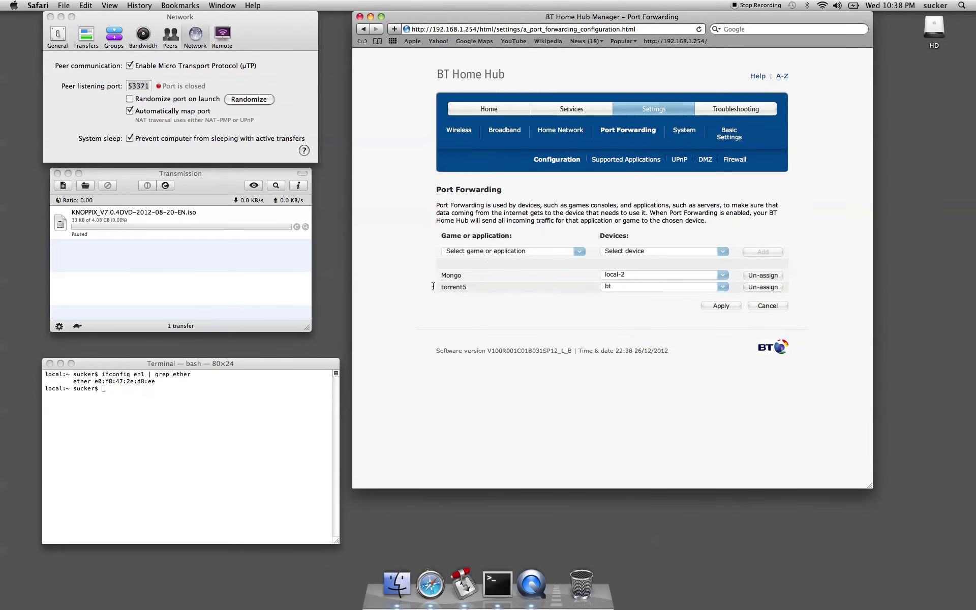
left_click_drag(475, 262, 661, 288)
left_click(669, 260)
Step: Open the torrent5 definition under Supported Applications, check its port range and translation, and return to the port forwarding configuration
left_click(613, 160)
left_click(713, 267)
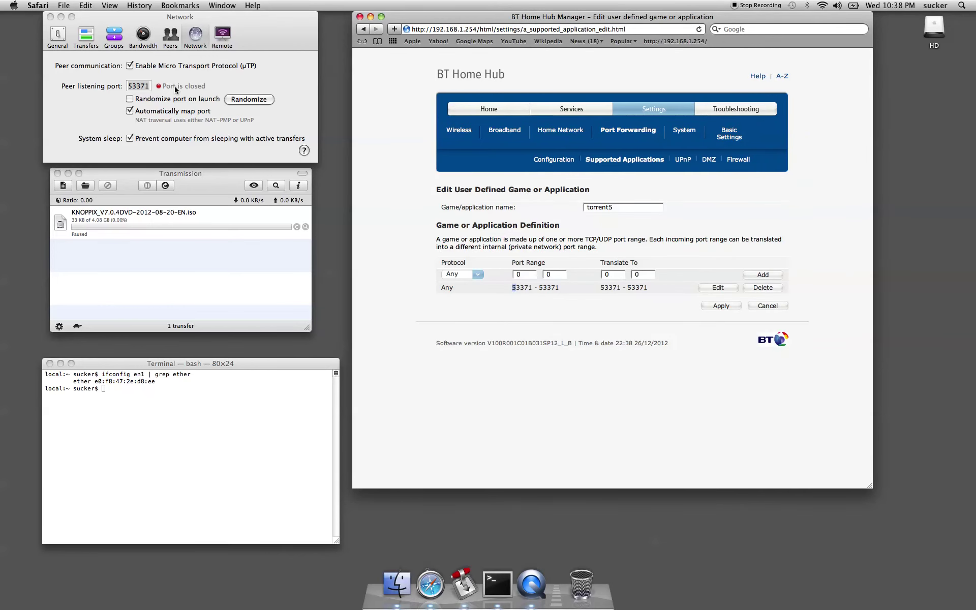
left_click_drag(512, 288, 523, 298)
left_click(615, 292)
left_click(552, 159)
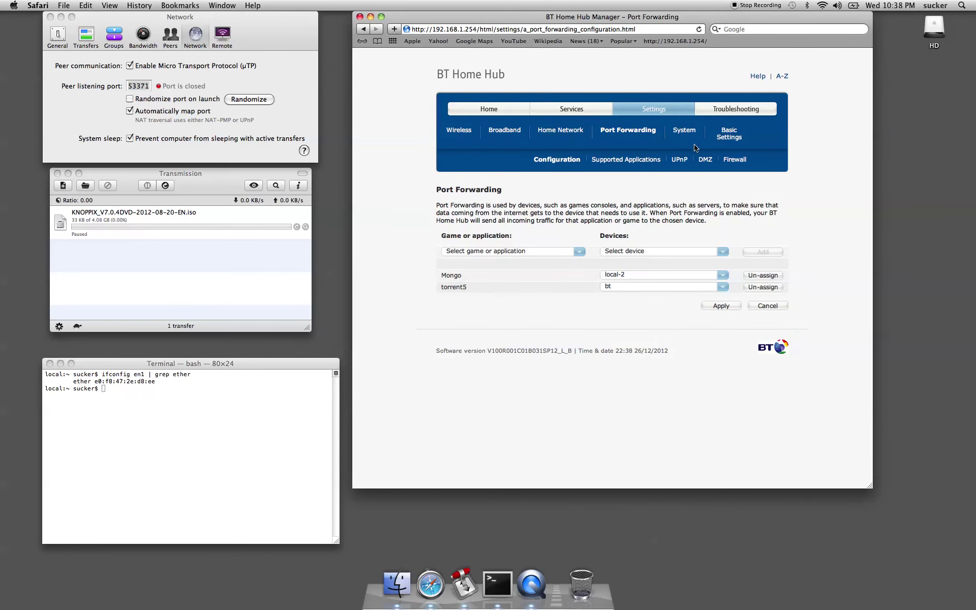
Step: Look through the router's Services, Home and Advanced Settings pages, and close the Safari window
left_click(576, 109)
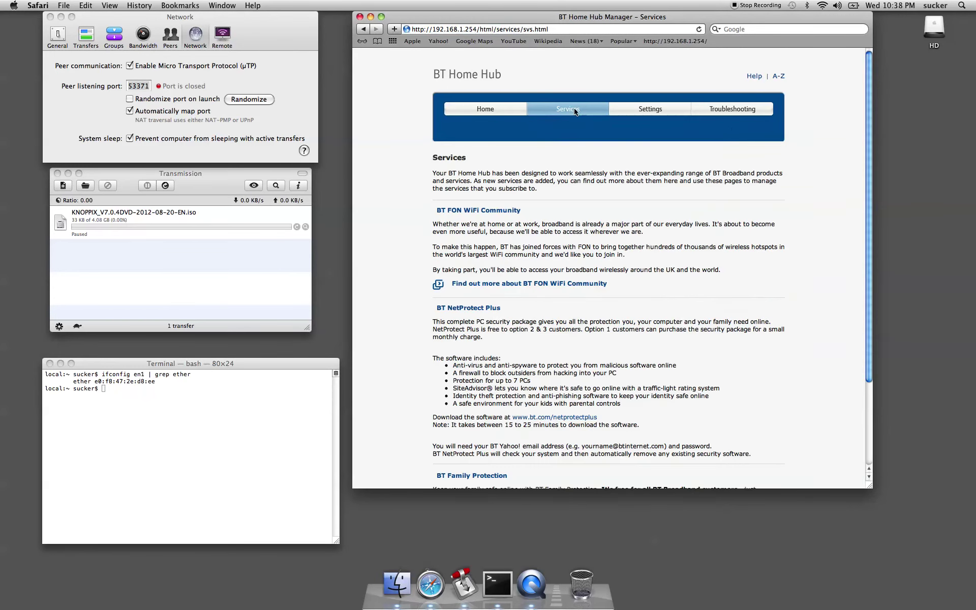
left_click(492, 113)
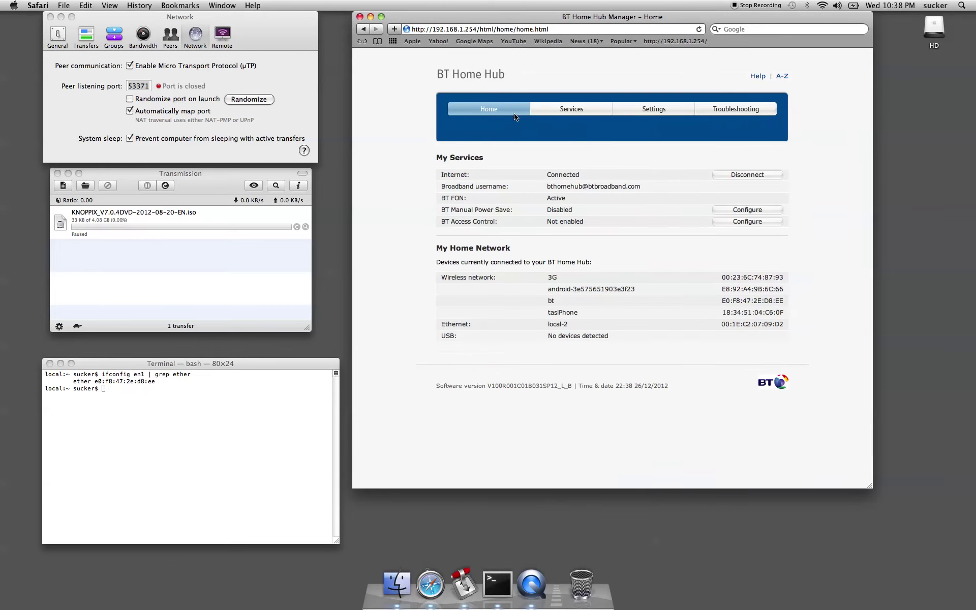
left_click(651, 112)
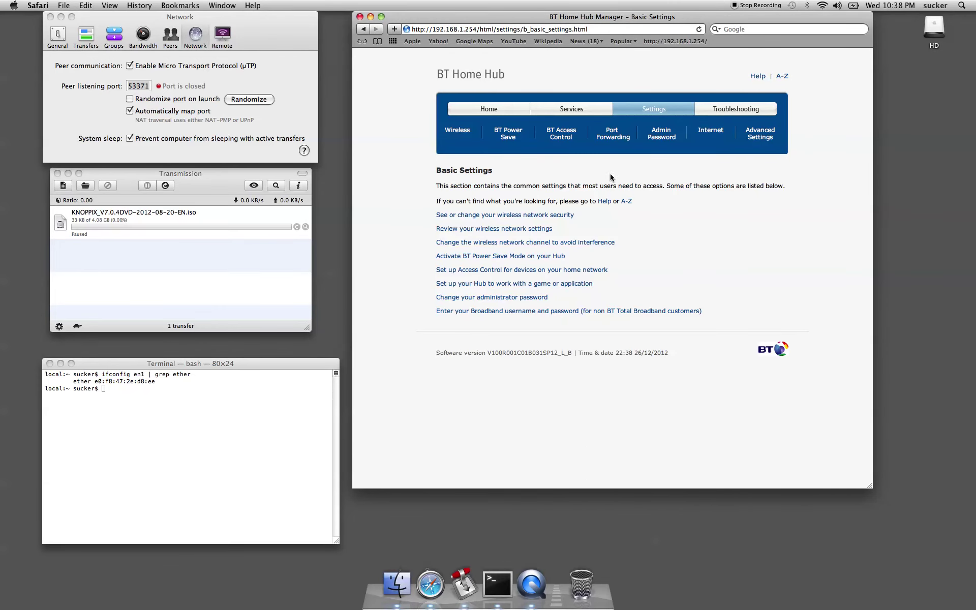
left_click(758, 136)
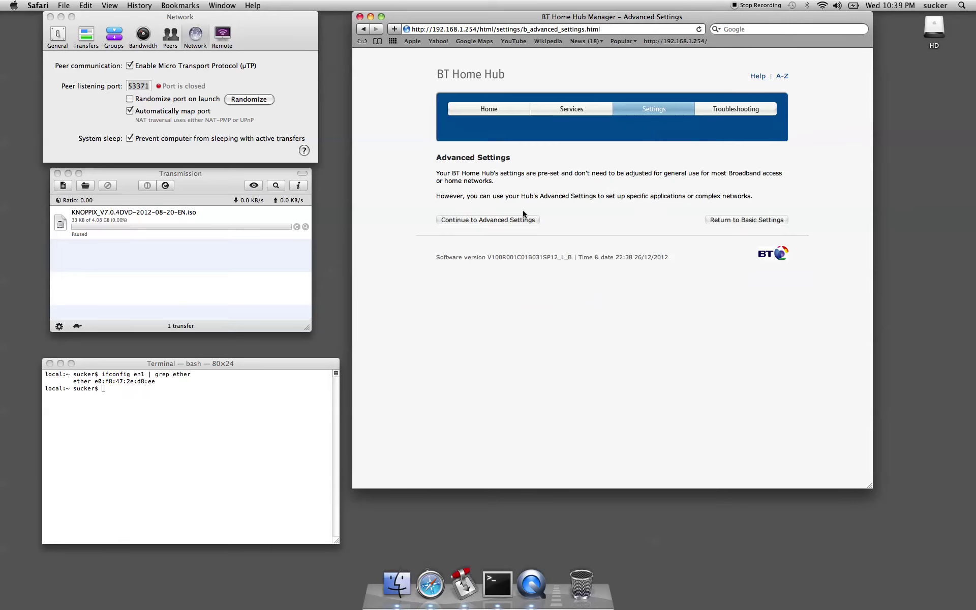
left_click(500, 221)
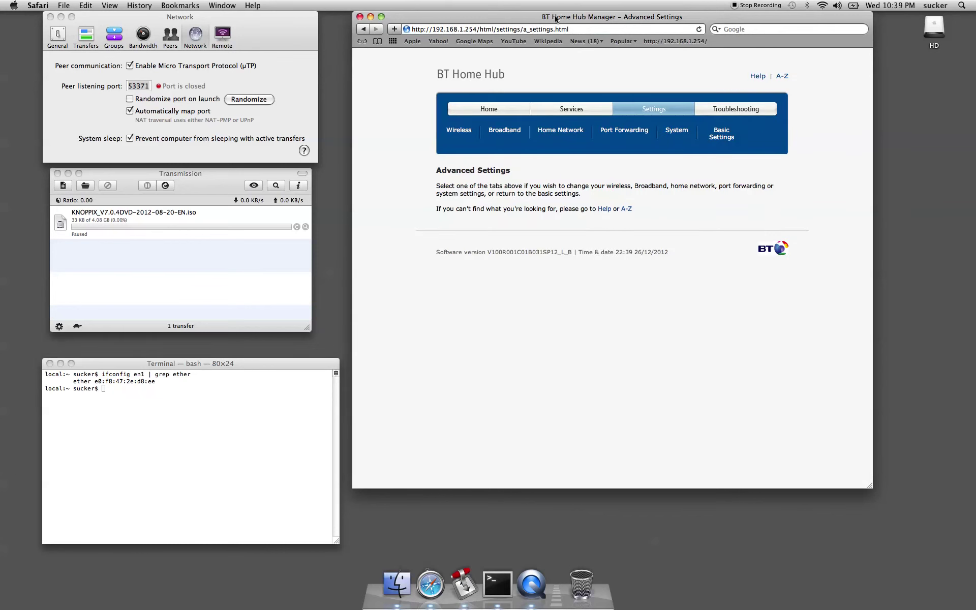
left_click(360, 17)
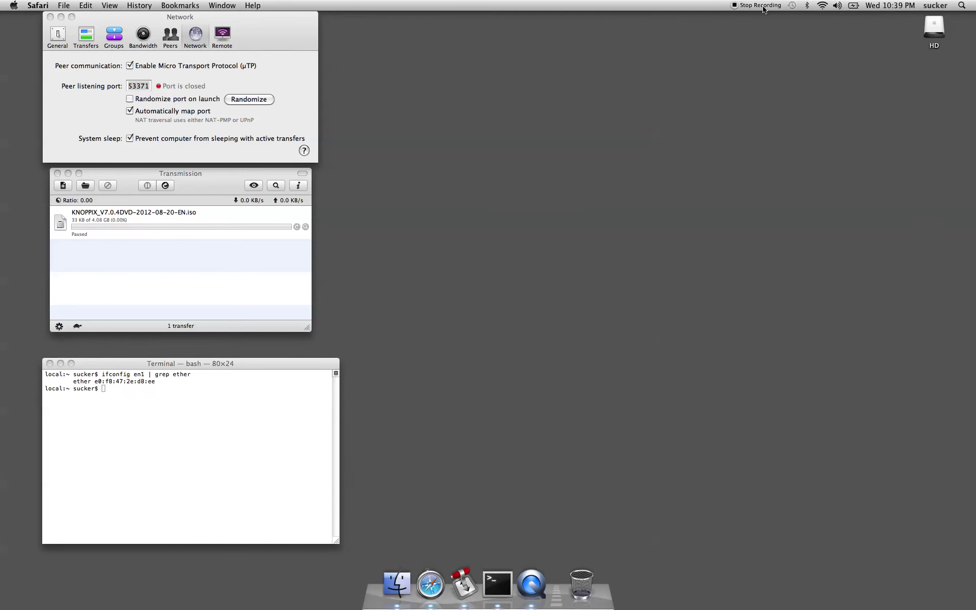